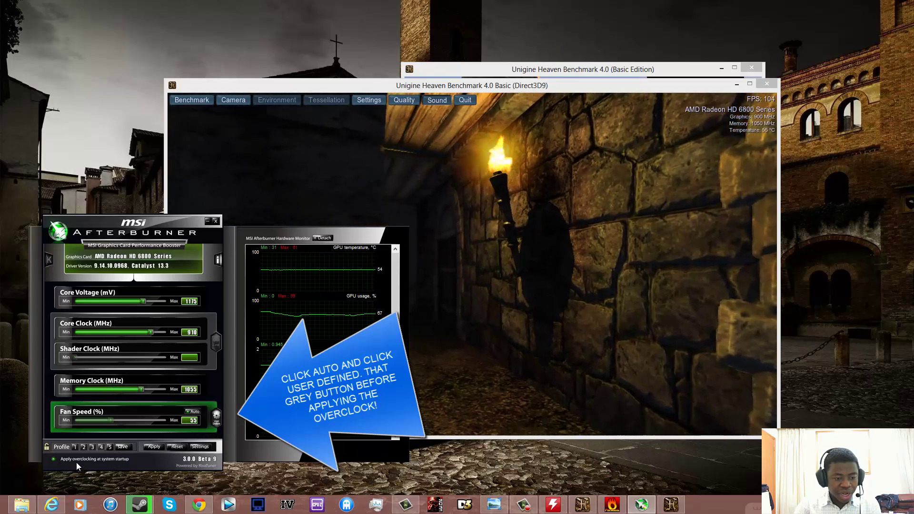
# - Move the Afterburner window and its hardware monitor slightly left, beside the Heaven benchmark
pyautogui.moveTo(116, 225); pyautogui.dragTo(98, 237)
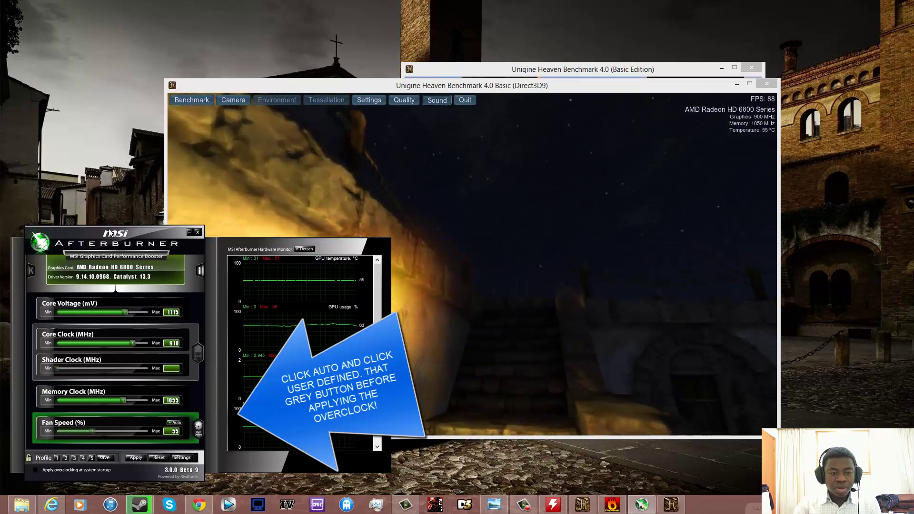
pyautogui.moveTo(108, 240); pyautogui.dragTo(102, 234)
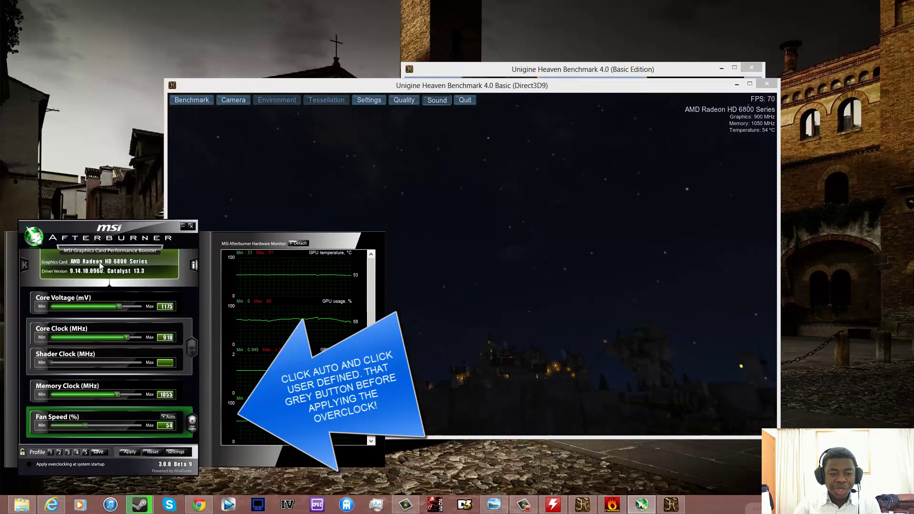
# - Apply the 910 MHz core and 1055 MHz memory clocks, then set core voltage to 1180 mV
pyautogui.click(134, 451)
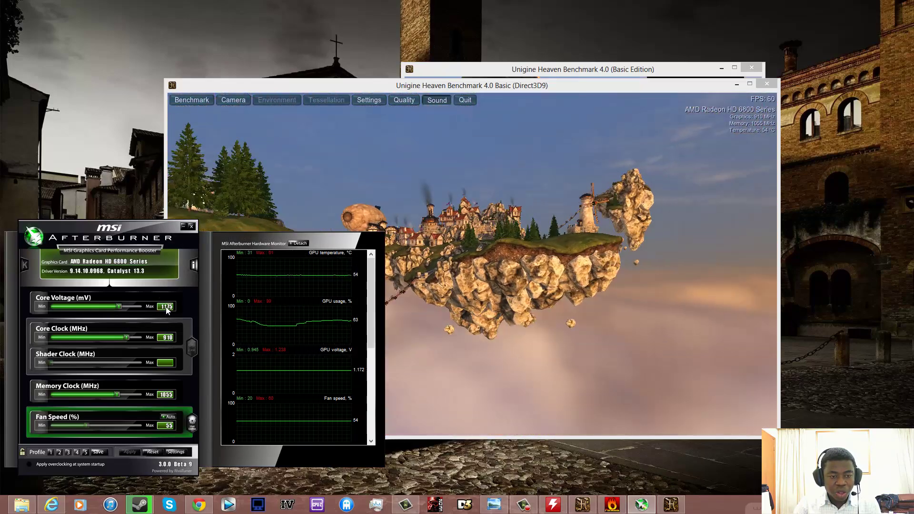
pyautogui.moveTo(164, 307)
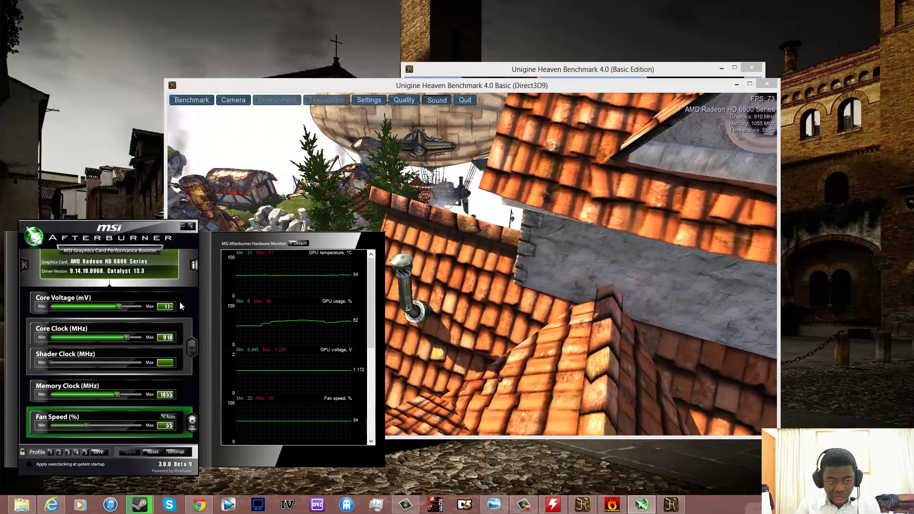
pyautogui.press('Return')
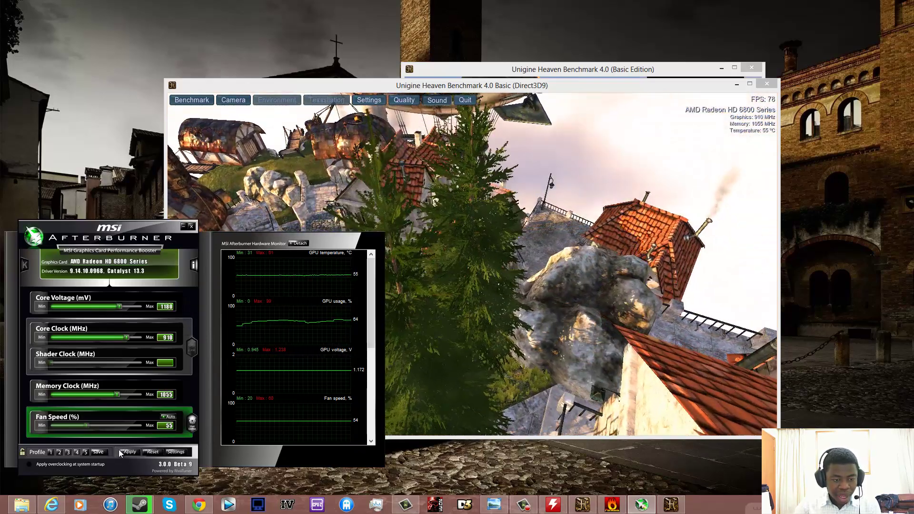
# - Apply the 1180 mV voltage, then enter a 920 MHz core clock and 1060 MHz memory clock
pyautogui.click(125, 452)
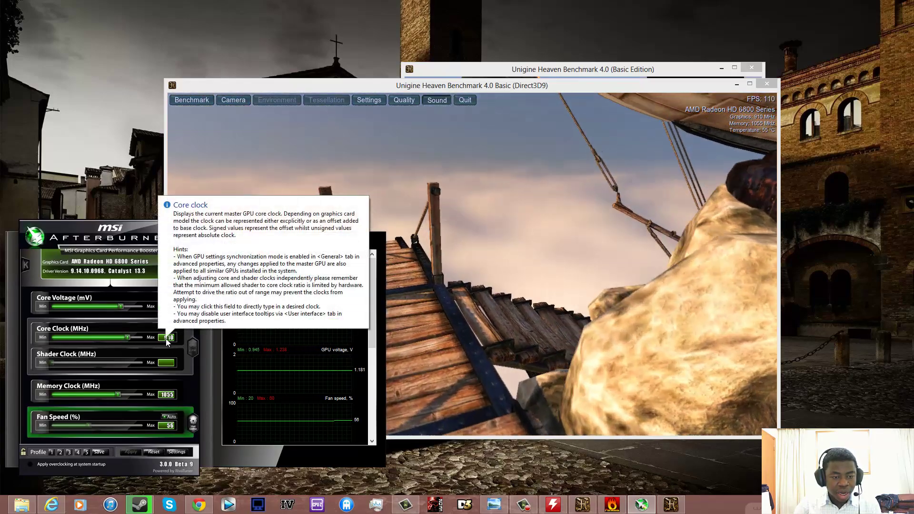
pyautogui.click(166, 339)
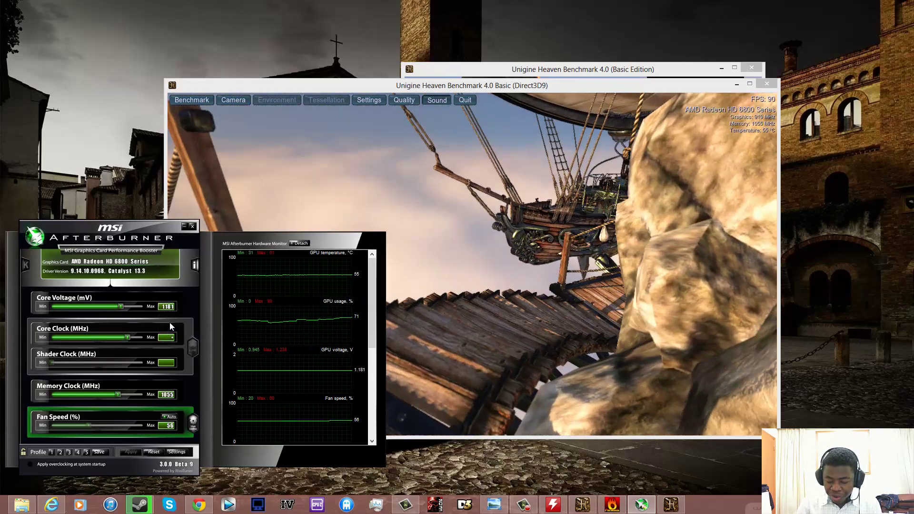
pyautogui.write('920')
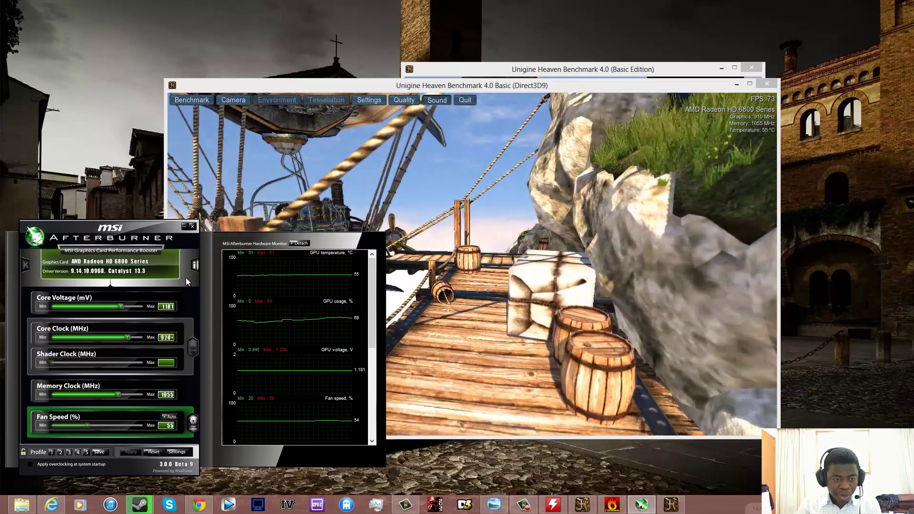
pyautogui.press('Return')
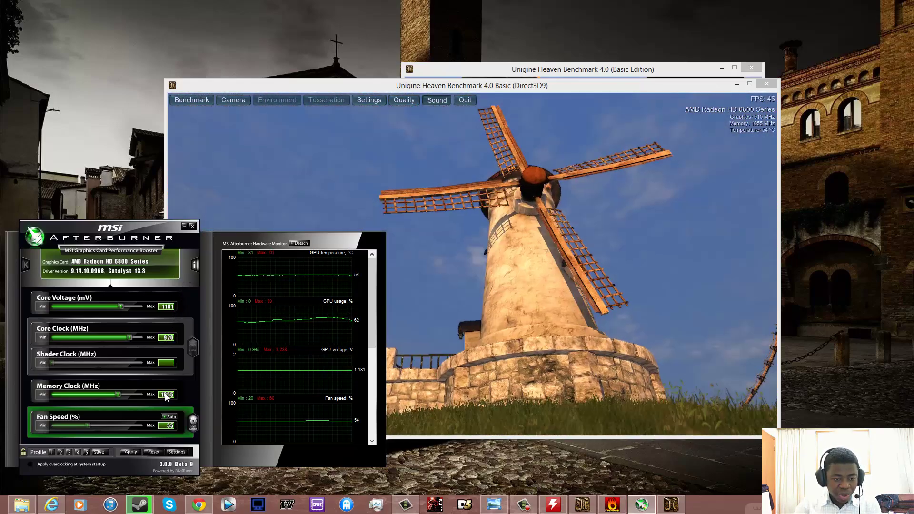
pyautogui.click(166, 394)
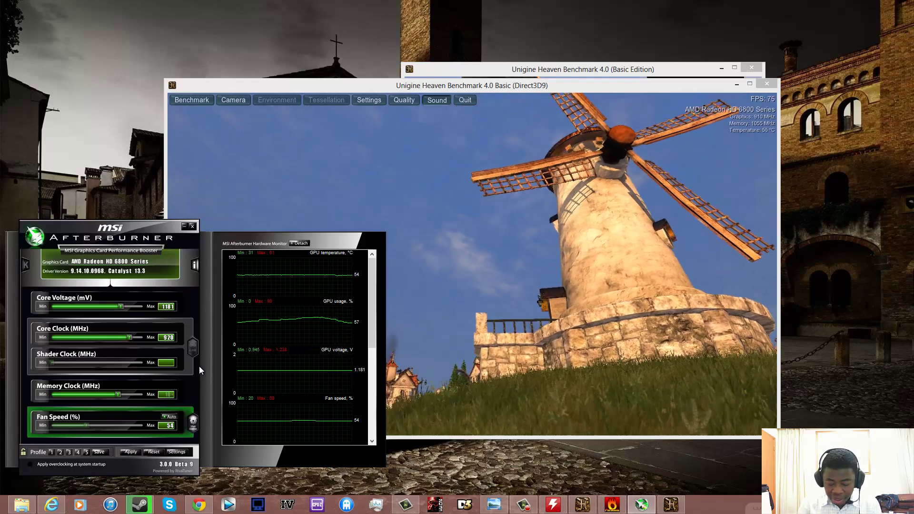
pyautogui.write('1060')
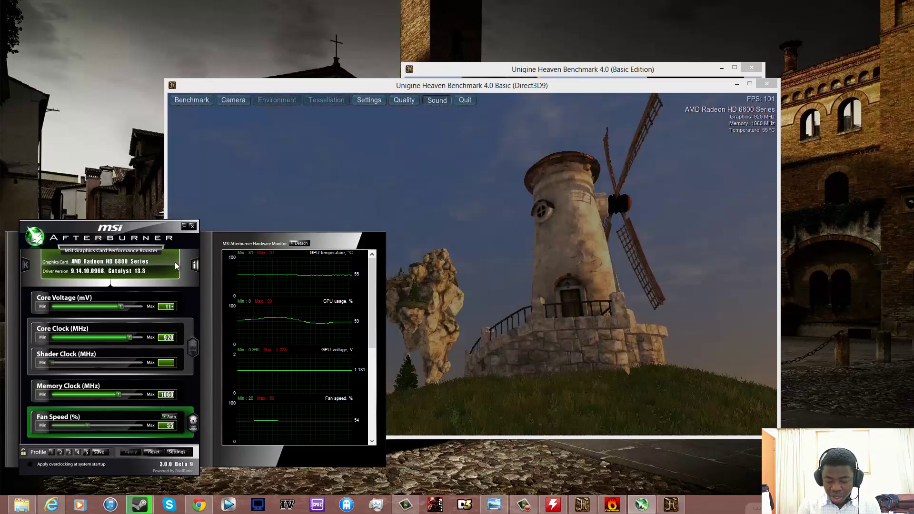
# - Enter 1188 mV core voltage and raise the core clock to 940 MHz and memory to 1065 MHz
pyautogui.write('1188')
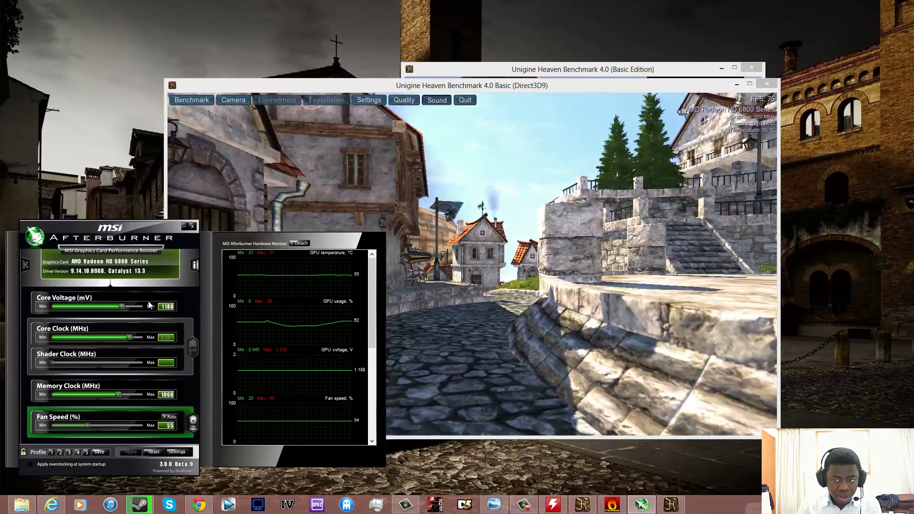
pyautogui.press('Return')
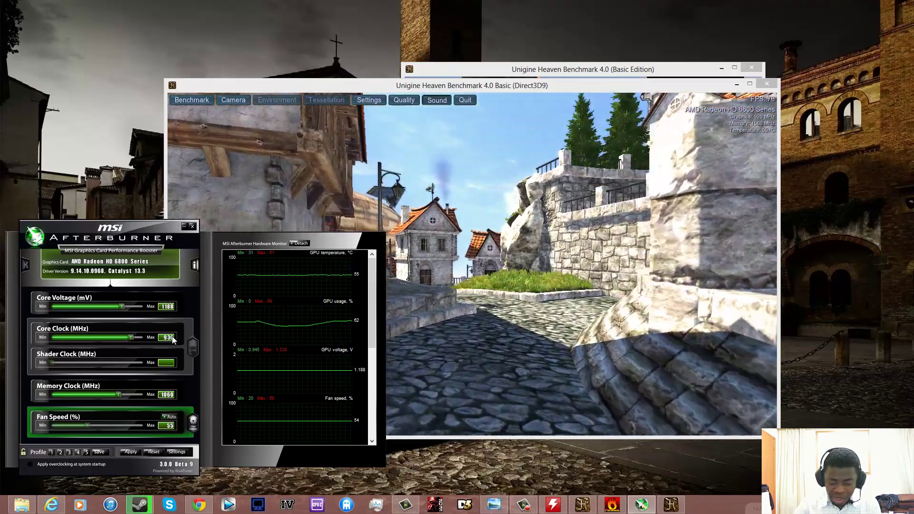
pyautogui.write('94')
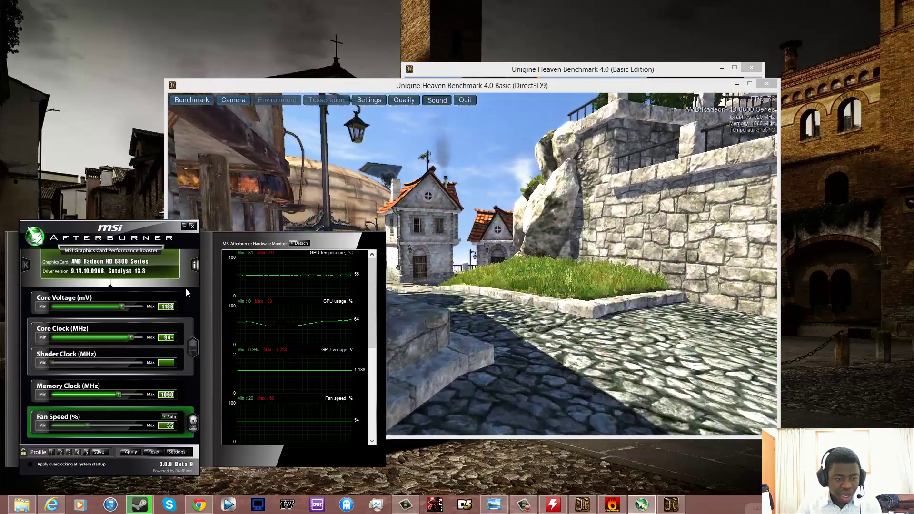
pyautogui.write('0')
pyautogui.press('Return')
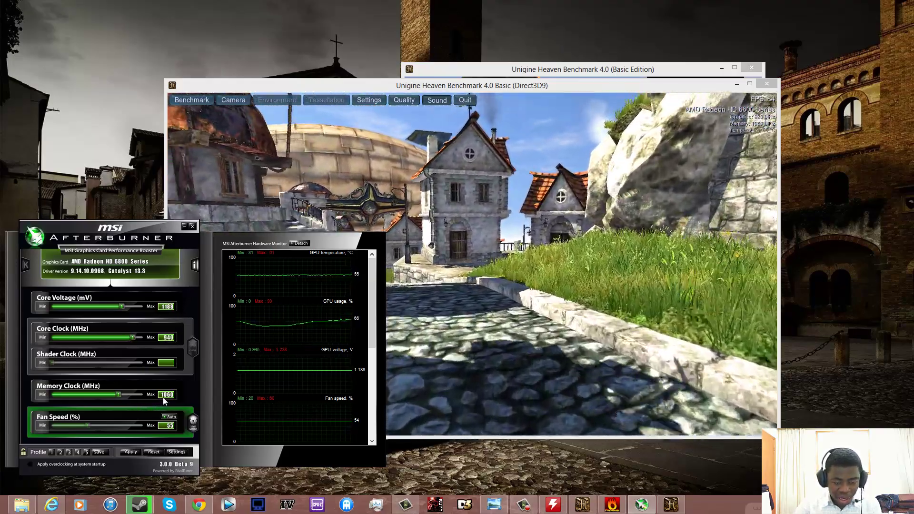
pyautogui.click(167, 394)
pyautogui.write('10')
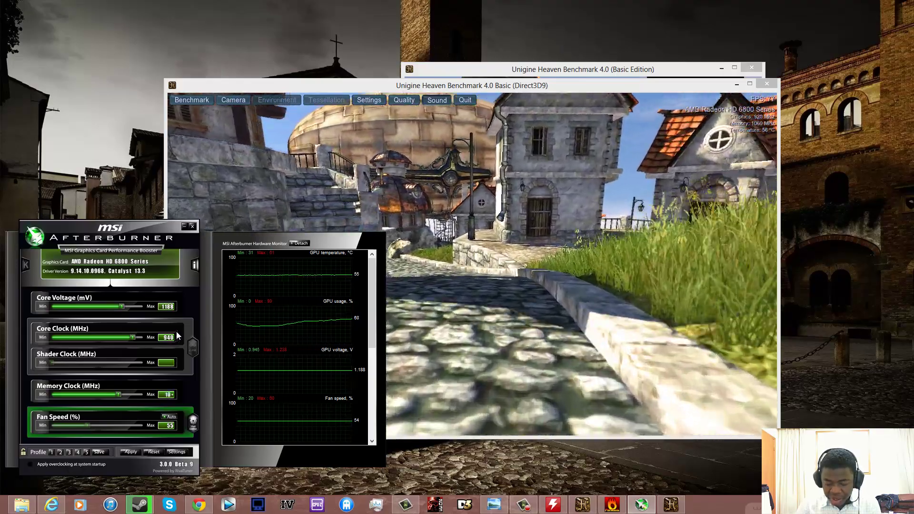
pyautogui.write('65')
pyautogui.press('Return')
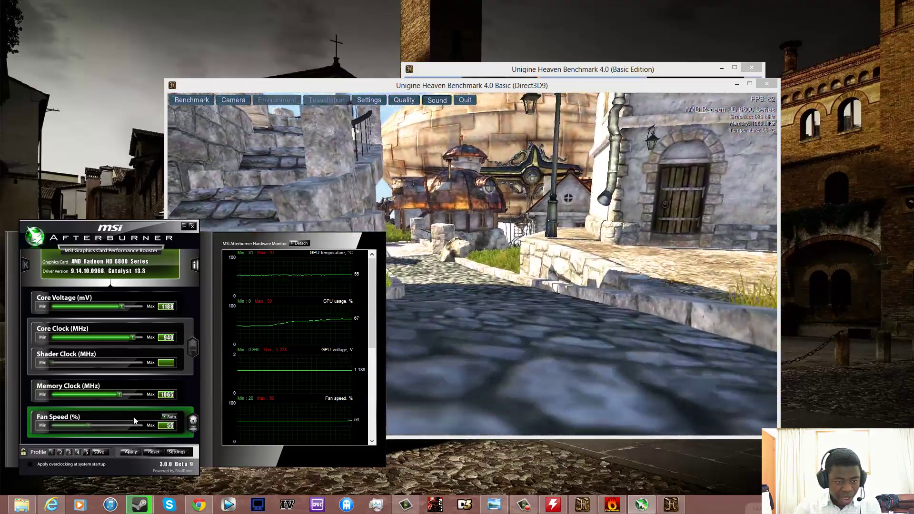
# - Keep core voltage at 1188 mV, apply 940/1065 MHz, then enter 960 MHz core and 1070 MHz memory
pyautogui.click(164, 307)
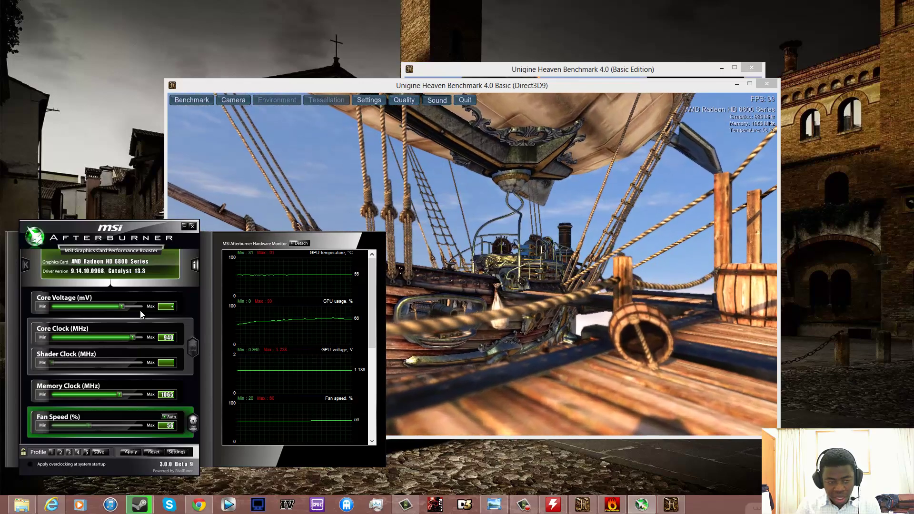
pyautogui.write('1190')
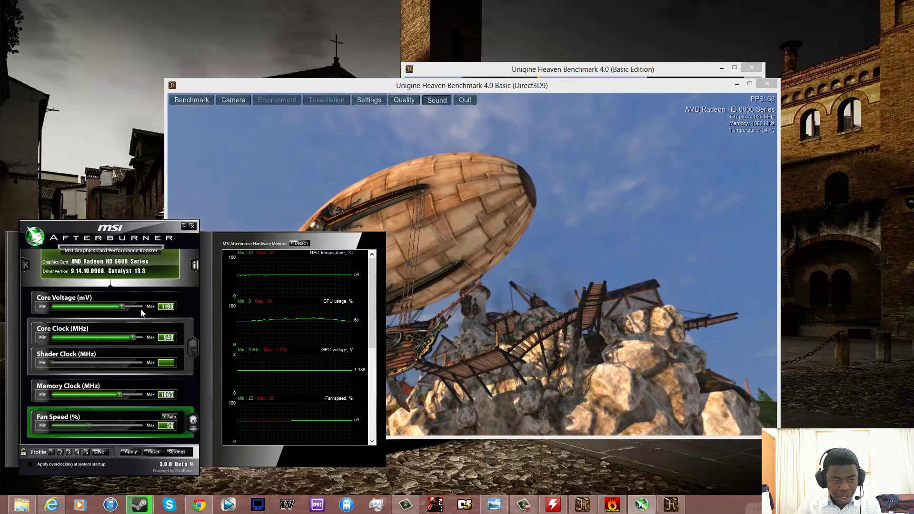
pyautogui.click(128, 452)
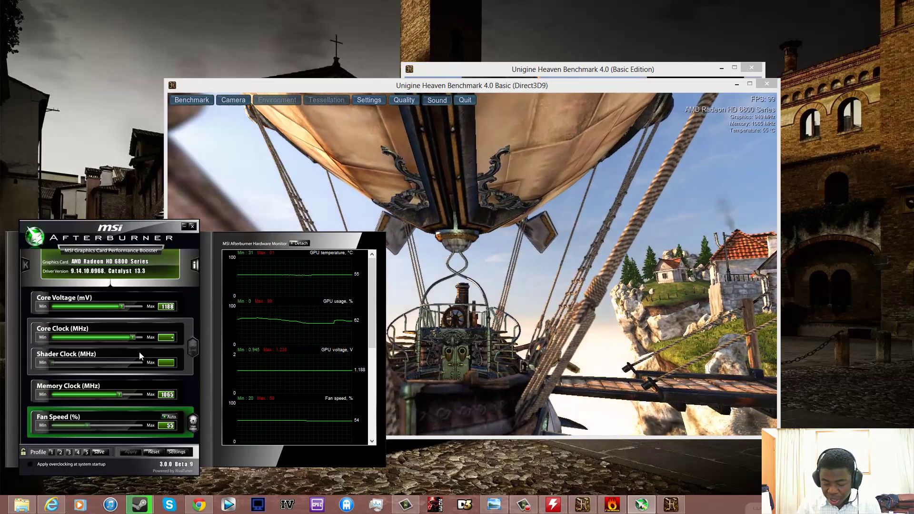
pyautogui.write('60')
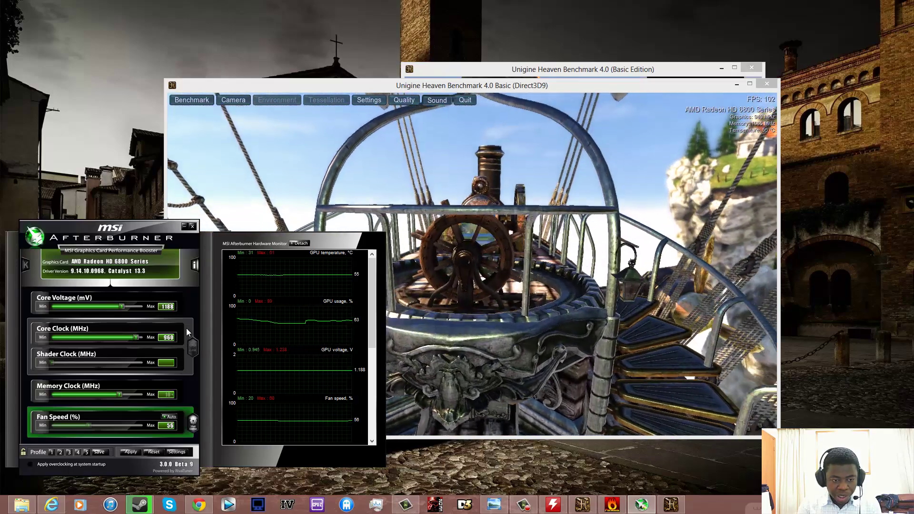
pyautogui.write('1070')
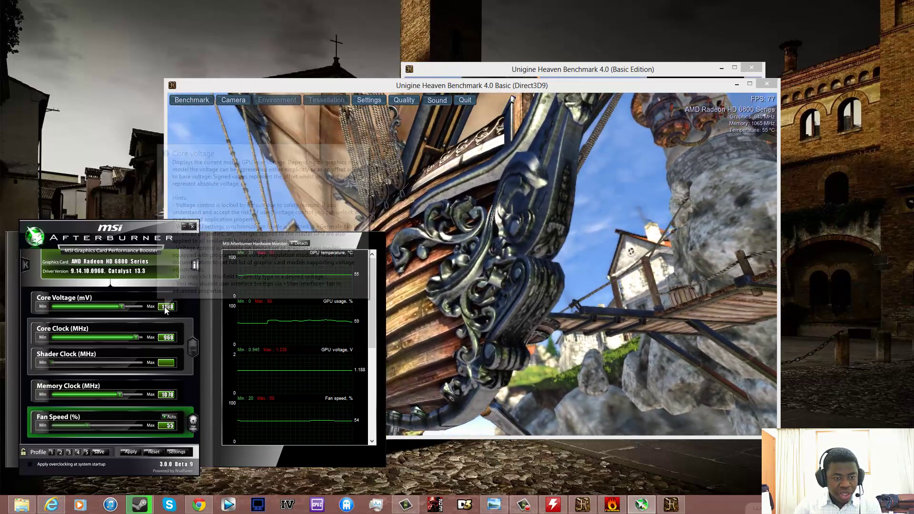
pyautogui.moveTo(167, 311)
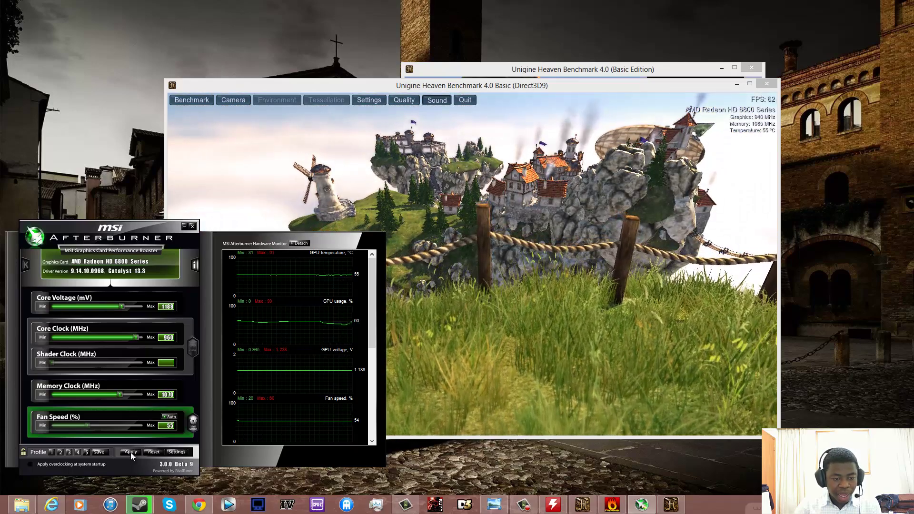
# - Apply the 960 MHz core and 1070 MHz memory clocks to the running GPU
pyautogui.click(129, 452)
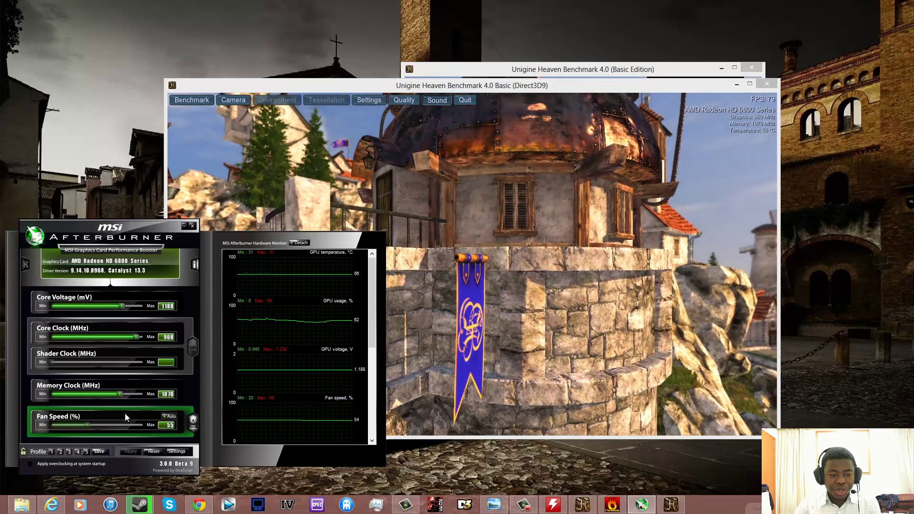
# - Load Profile 1 (985 MHz core, 1175 MHz memory), apply it, and close Afterburner
pyautogui.click(52, 452)
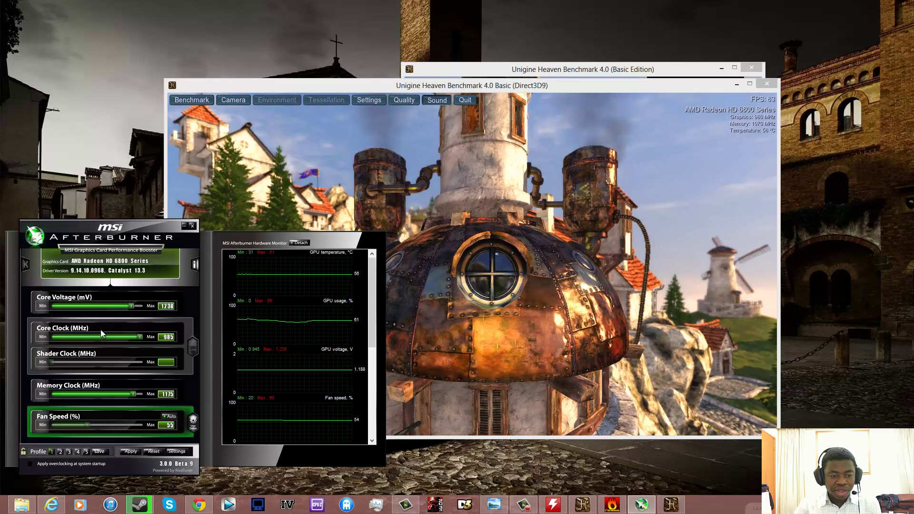
pyautogui.moveTo(82, 443); pyautogui.dragTo(120, 437)
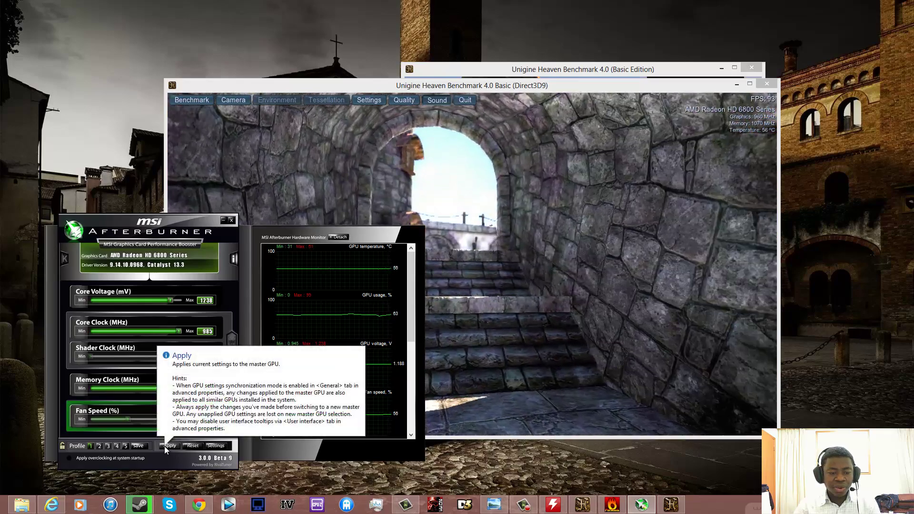
pyautogui.click(164, 446)
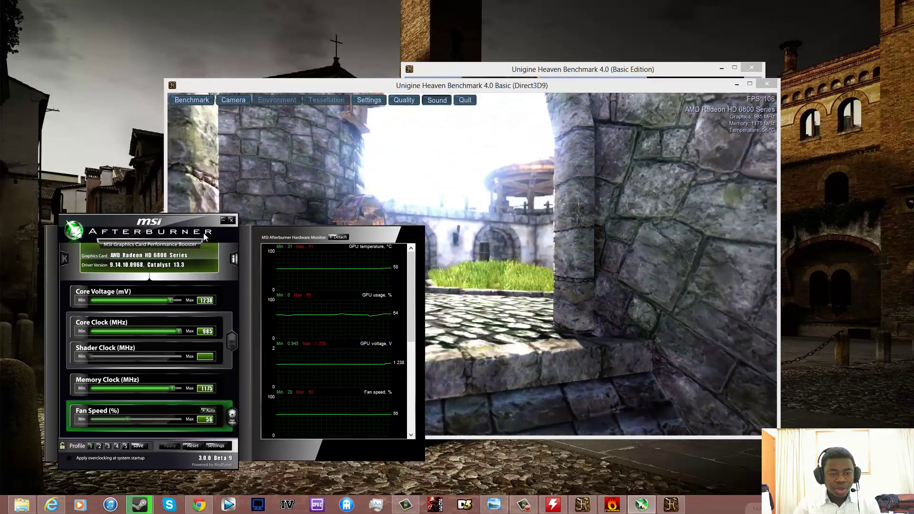
pyautogui.click(222, 220)
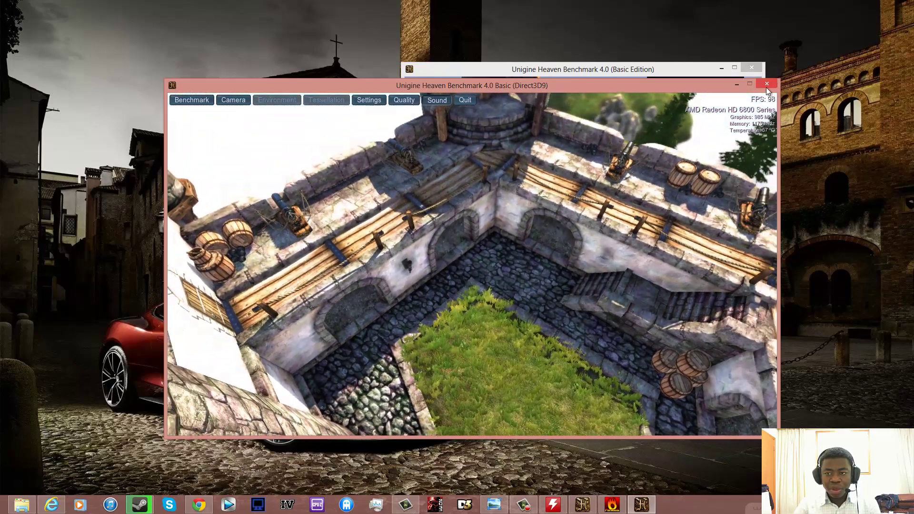
# - End both Heaven benchmark runs, moving the launcher to the left side of the screen
pyautogui.click(767, 86)
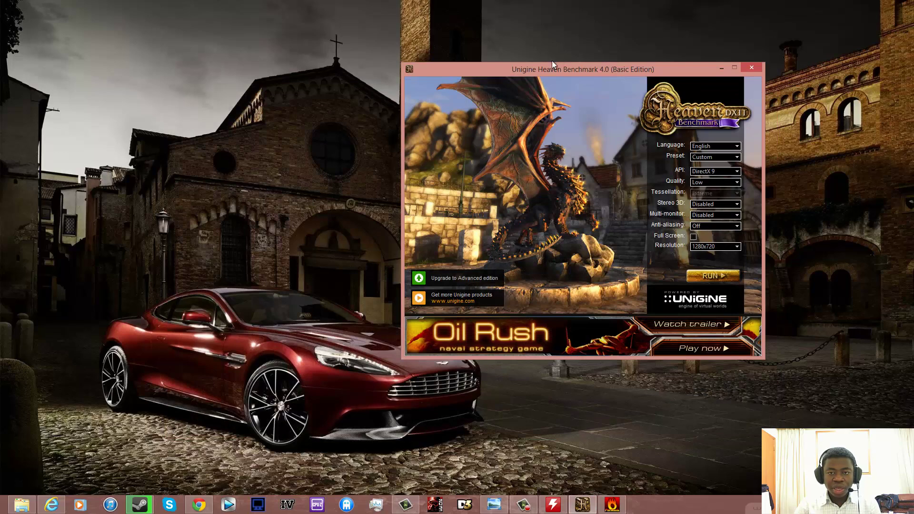
pyautogui.moveTo(552, 60); pyautogui.dragTo(291, 70)
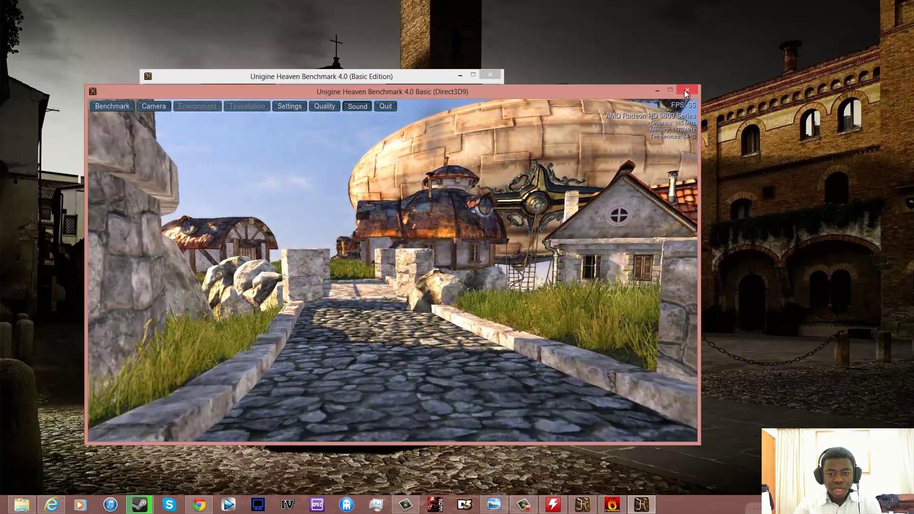
pyautogui.click(685, 92)
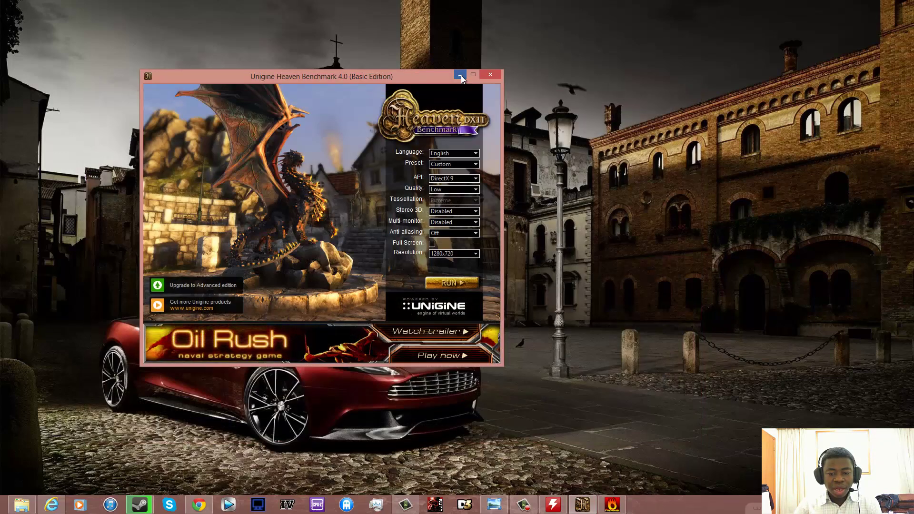
# - Hide the Heaven launcher and GPU-Z, centre Afterburner, and toggle fan Auto and User Define
pyautogui.click(460, 75)
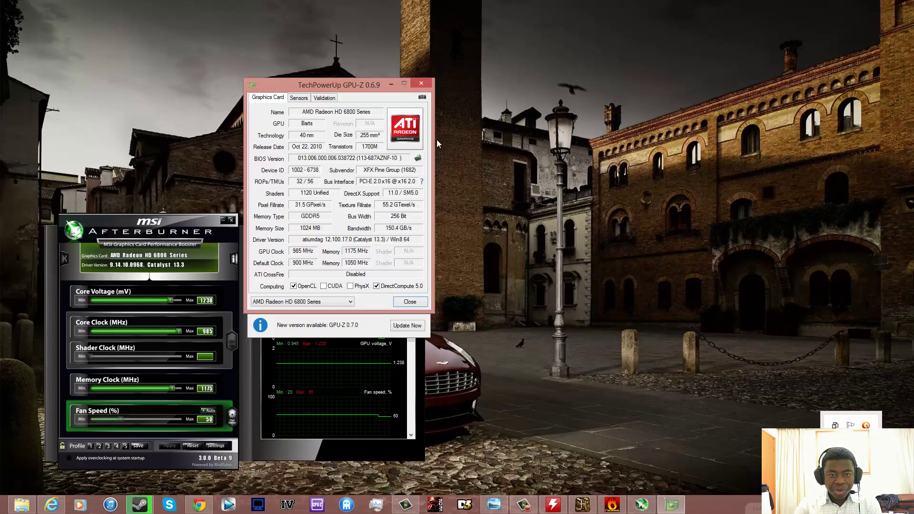
pyautogui.click(392, 84)
pyautogui.moveTo(188, 230); pyautogui.dragTo(408, 101)
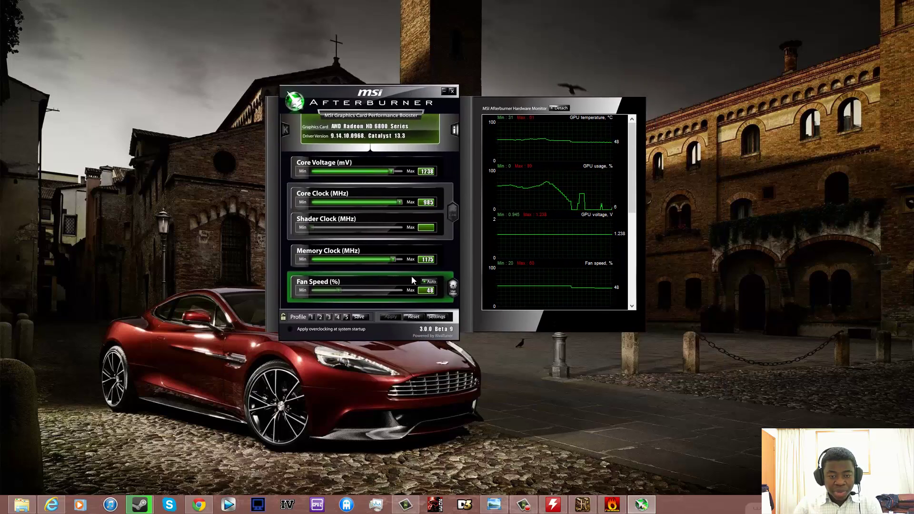
pyautogui.click(428, 282)
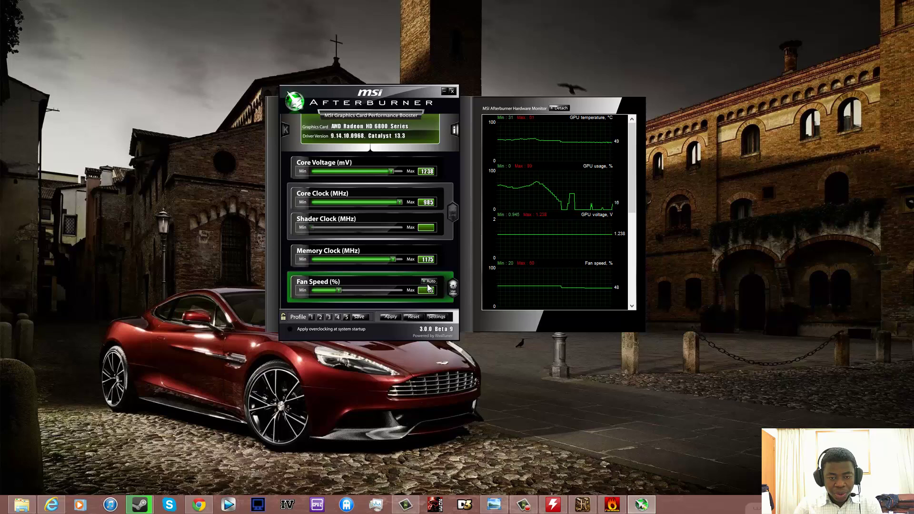
pyautogui.click(452, 289)
pyautogui.click(453, 294)
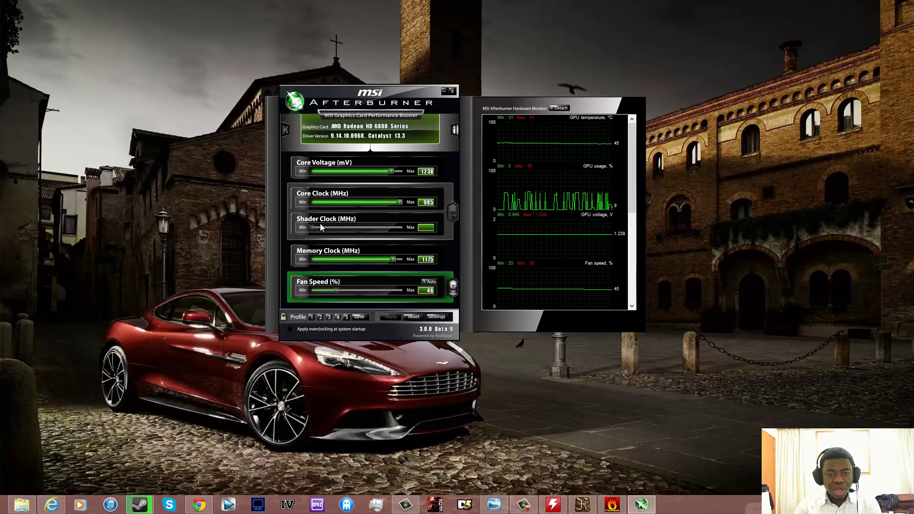
# - Review the custom fan curve in Settings' Fan tab, confirm with OK, and close Afterburner
pyautogui.click(437, 317)
pyautogui.click(310, 113)
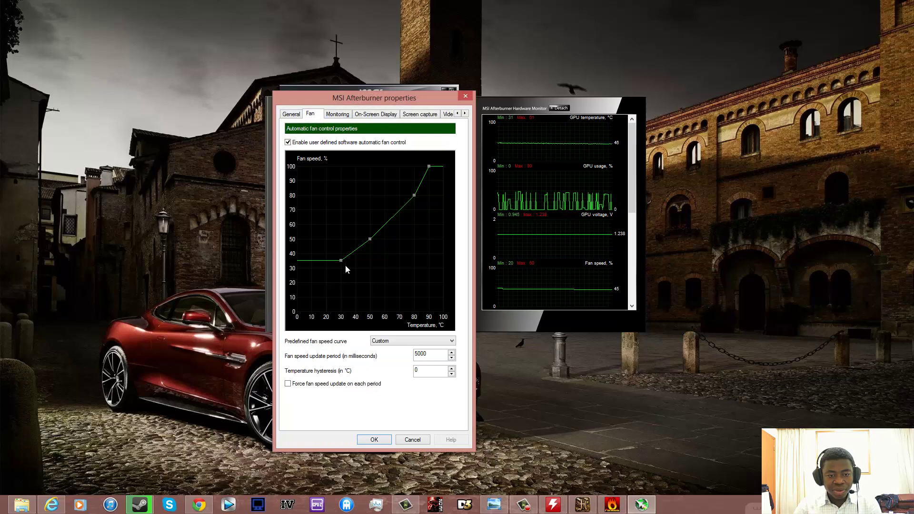
pyautogui.click(374, 439)
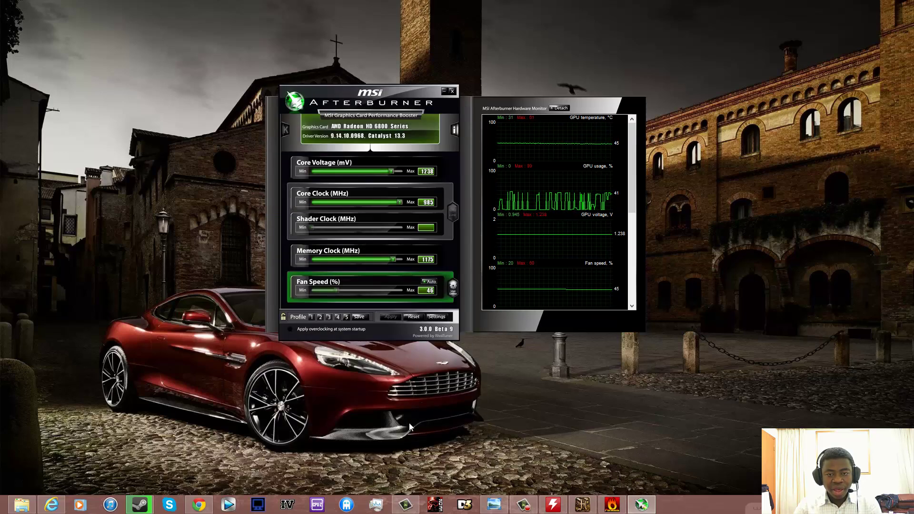
pyautogui.click(443, 92)
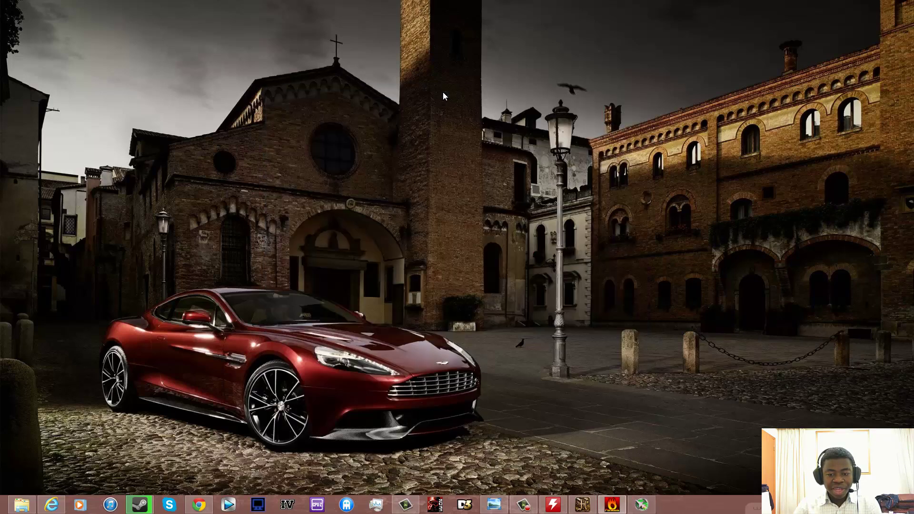
# - Restore and minimize the Heaven launcher a few times, leaving it minimized
pyautogui.click(580, 506)
pyautogui.click(580, 506)
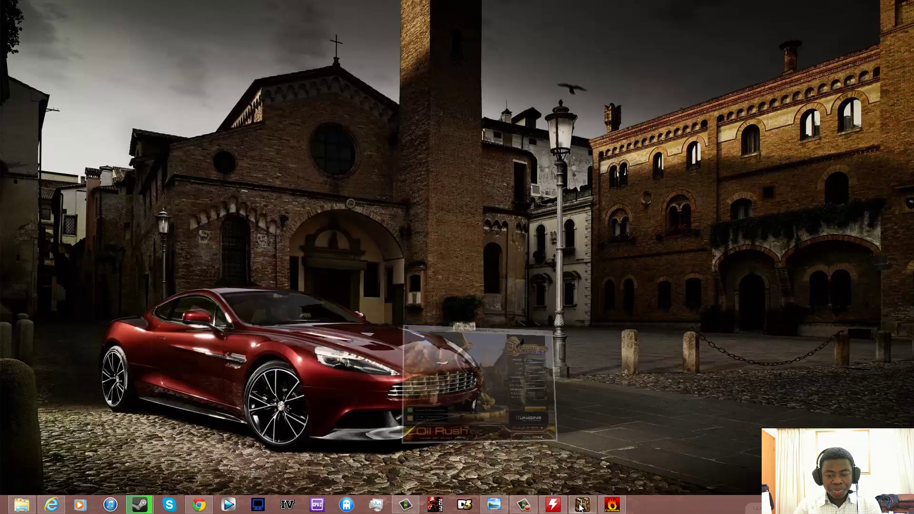
pyautogui.click(581, 508)
pyautogui.click(581, 508)
pyautogui.click(579, 503)
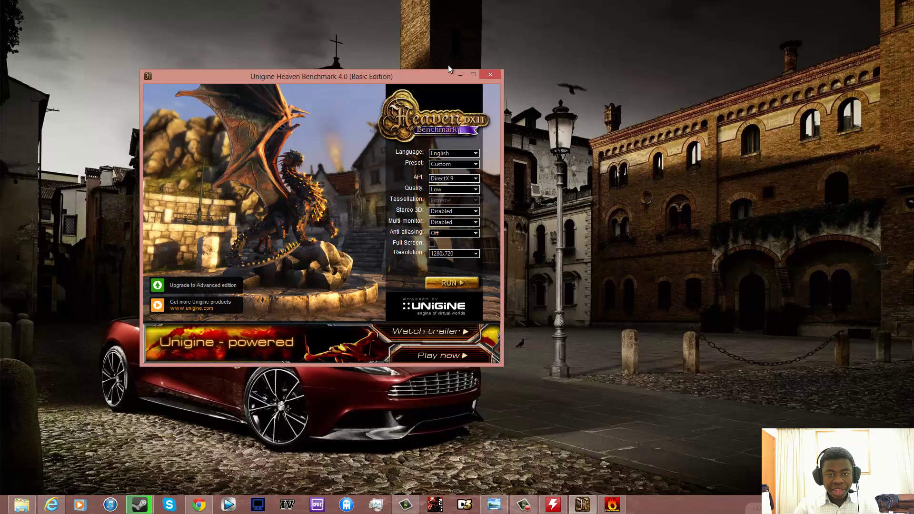
pyautogui.click(456, 74)
# - Return to the desktop and bring up FurMark, positioning its window slightly lower
pyautogui.press('super')
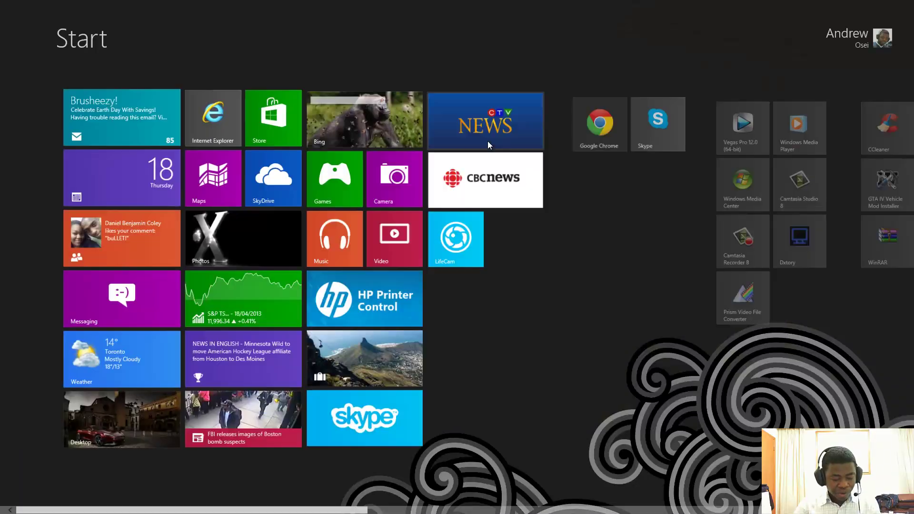
pyautogui.press('super')
pyautogui.click(621, 510)
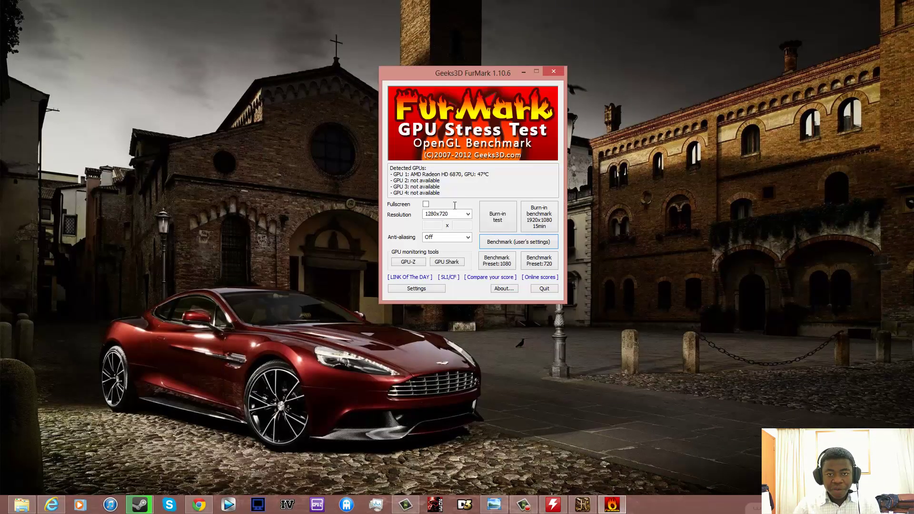
pyautogui.moveTo(463, 77); pyautogui.dragTo(483, 107)
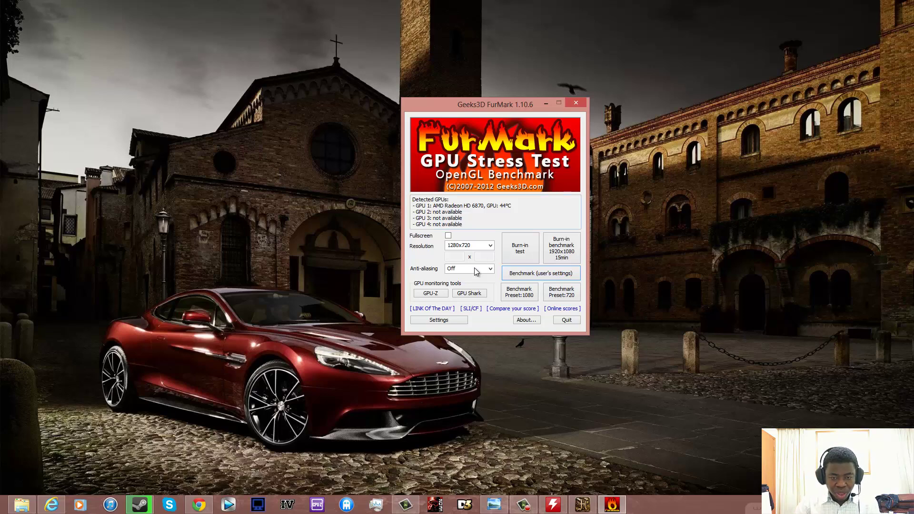
# - Enable FurMark's GPU temperature alarm with a maximum below 100°C and confirm the settings
pyautogui.click(442, 319)
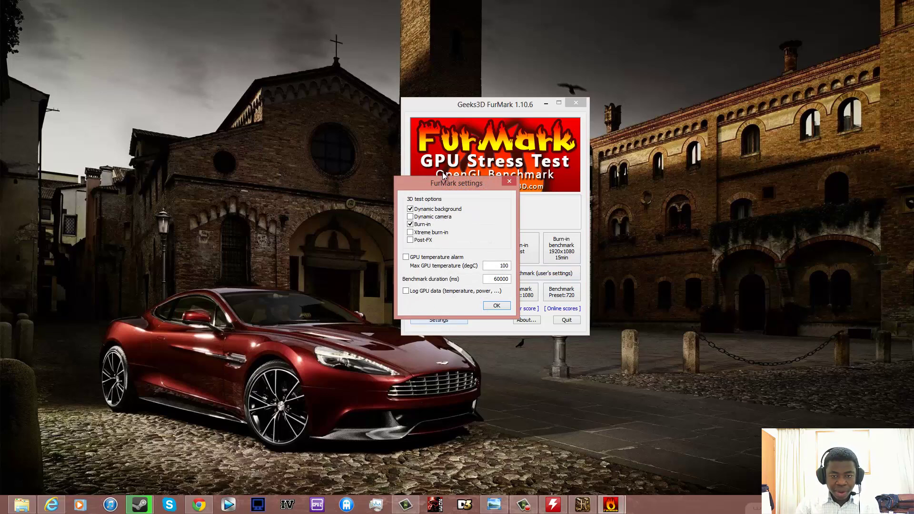
pyautogui.moveTo(442, 184); pyautogui.dragTo(337, 201)
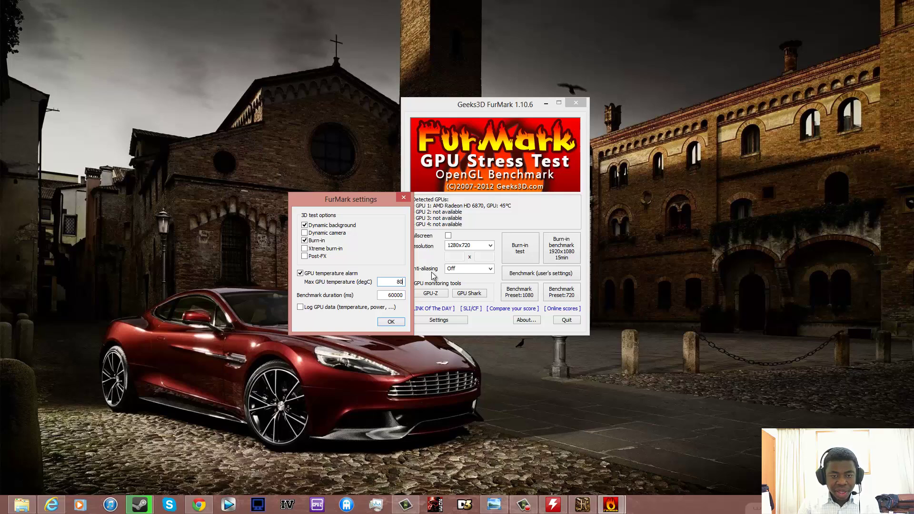
pyautogui.press('Return')
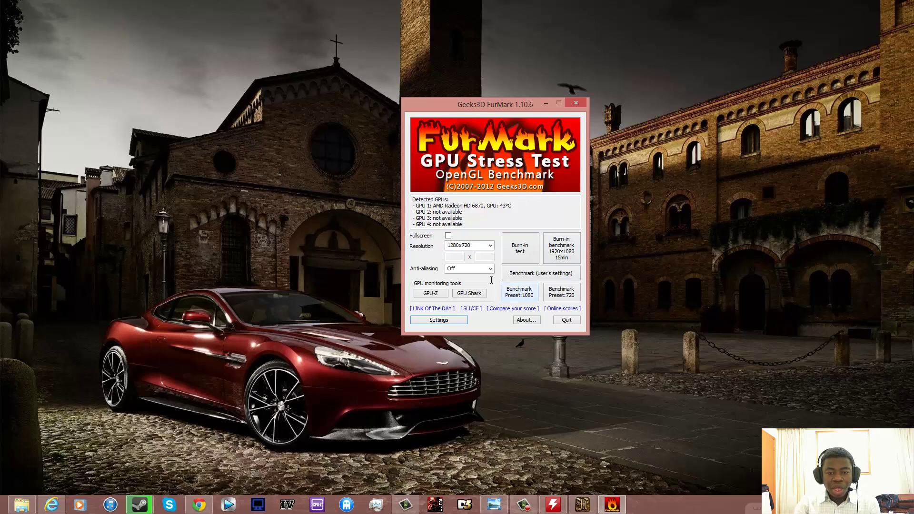
# - Keep FurMark's resolution at 1280x720 and start the user-settings benchmark, nudging the CAUTION warning upward
pyautogui.click(488, 246)
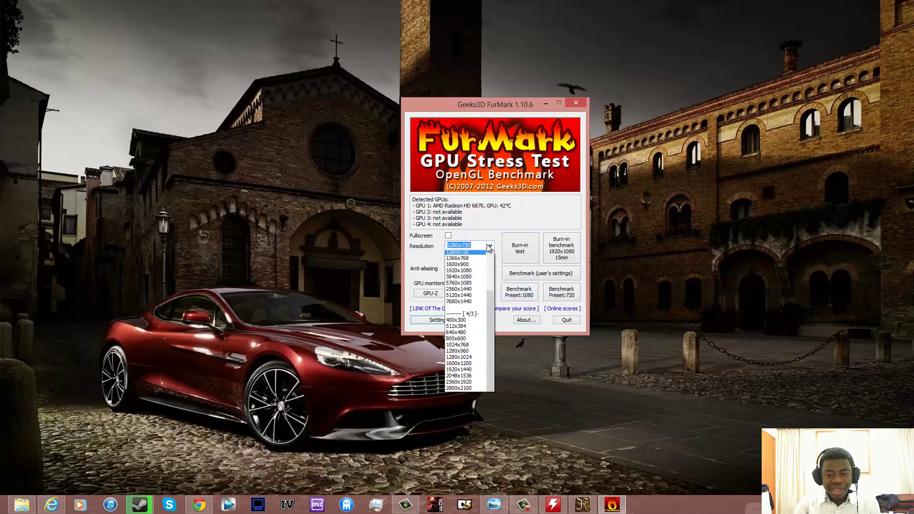
pyautogui.click(487, 246)
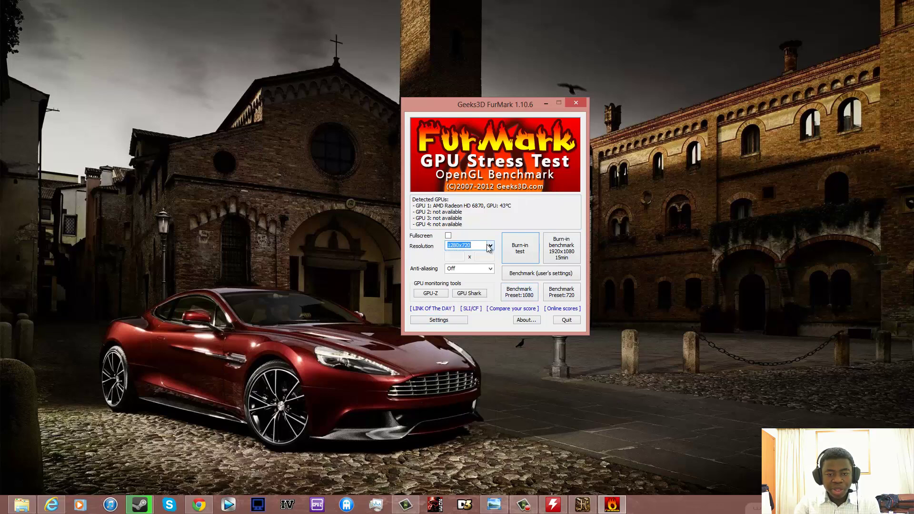
pyautogui.click(488, 246)
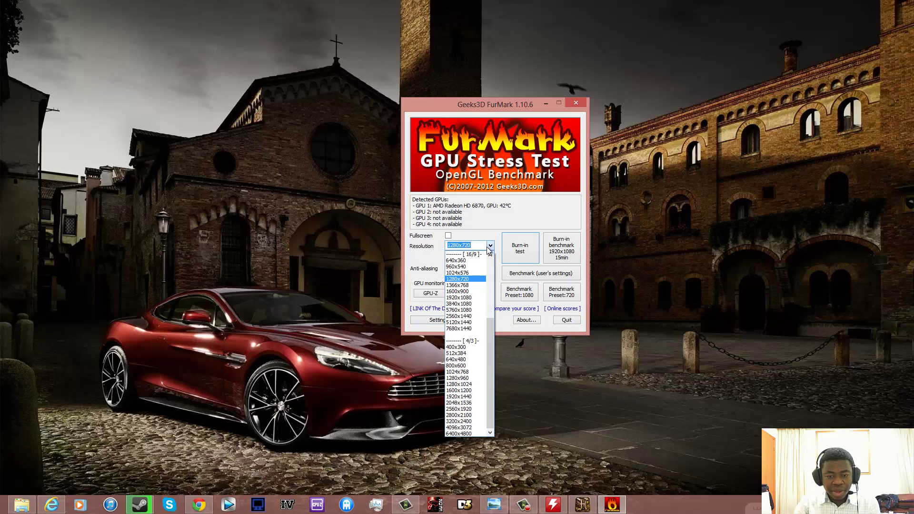
pyautogui.click(490, 246)
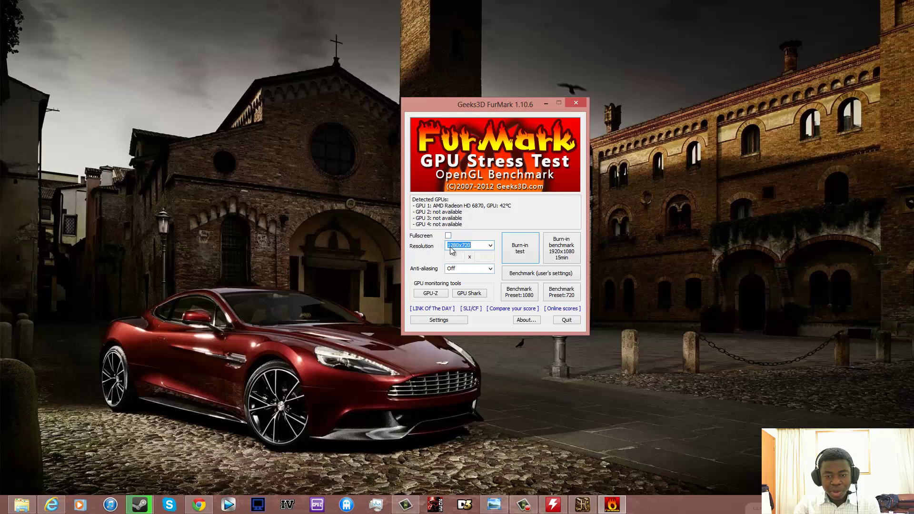
pyautogui.click(527, 277)
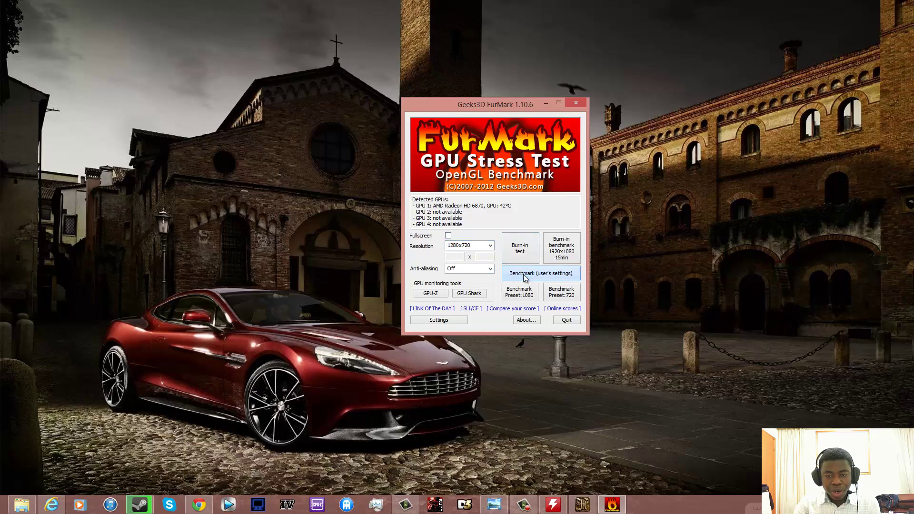
pyautogui.moveTo(406, 192)
pyautogui.mouseDown()
pyautogui.moveTo(435, 175)
pyautogui.moveTo(413, 165)
pyautogui.moveTo(395, 178)
pyautogui.mouseUp()
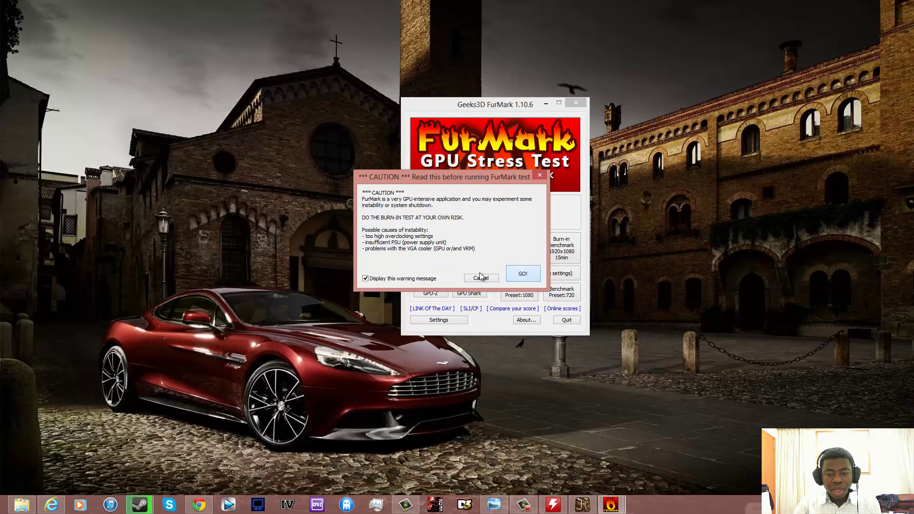
# - Accept the CAUTION warning with GO! and let the 60000 ms benchmark finish at 2131 points, 35 FPS
pyautogui.click(520, 275)
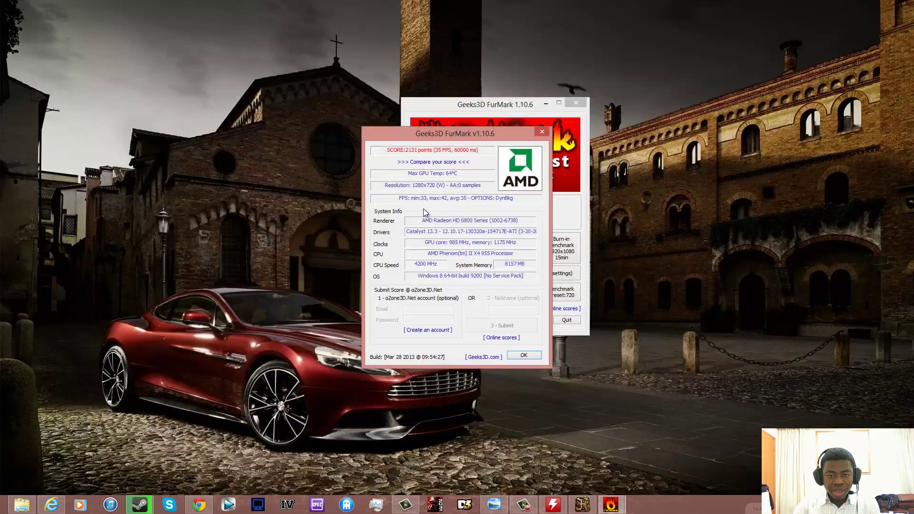
# - Move the score window over the main window and select its Max GPU Temp: 64°C reading
pyautogui.moveTo(316, 130); pyautogui.dragTo(453, 136)
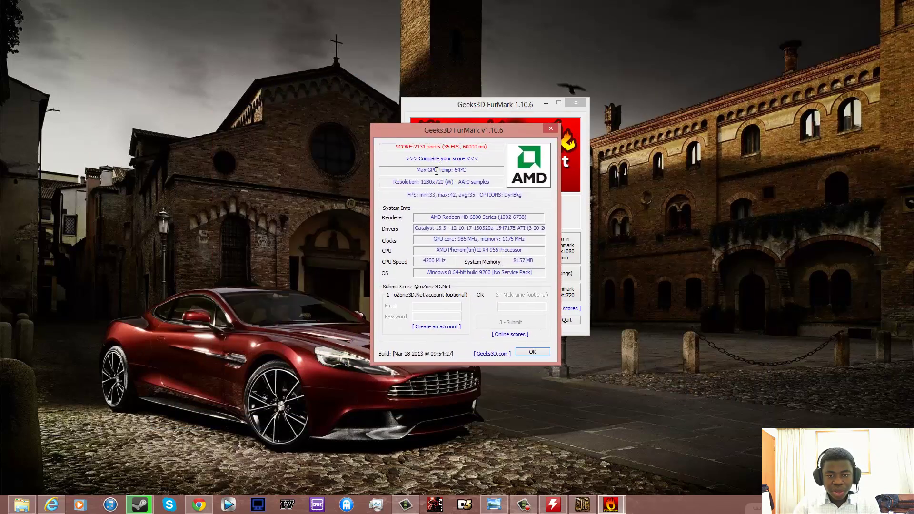
pyautogui.moveTo(419, 170); pyautogui.dragTo(477, 171)
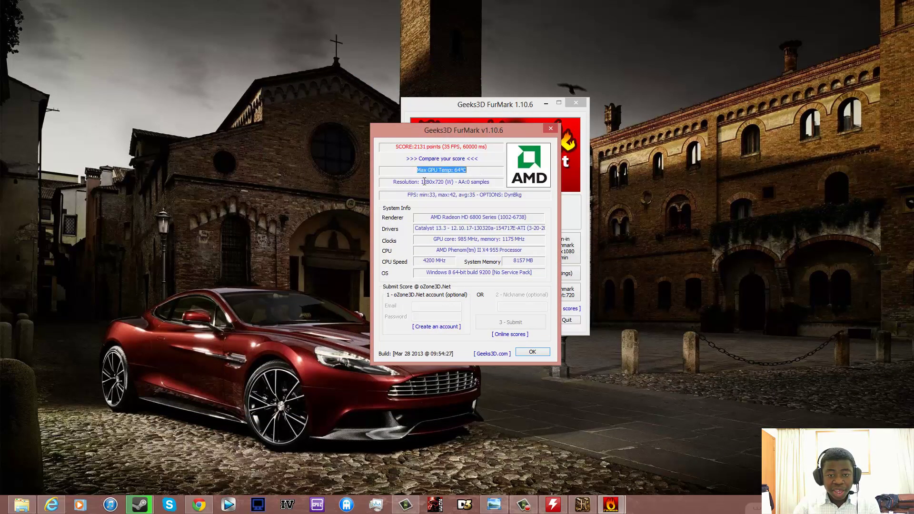